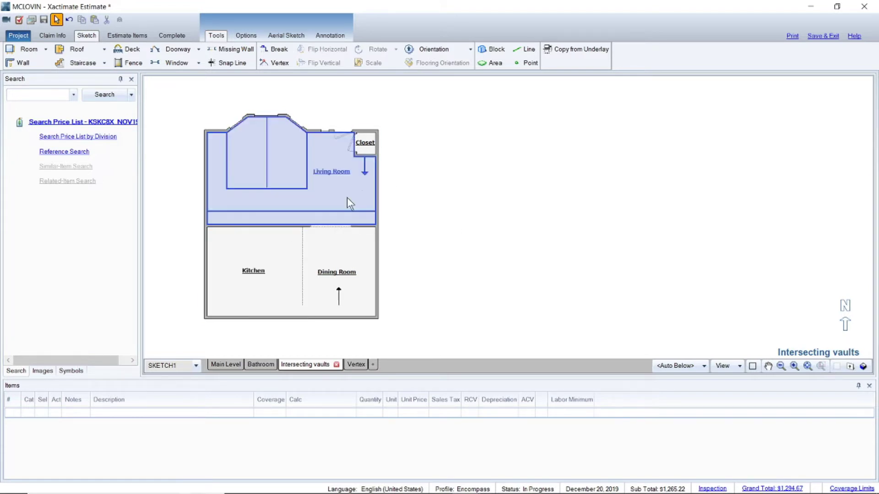
Place a 12' square Room1 on the Vertex level and start a wall from its left side.
click(353, 365)
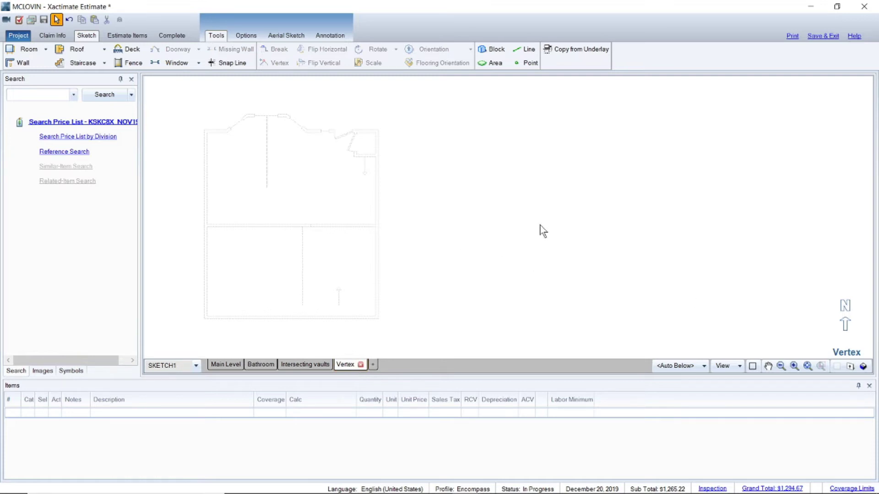
click(28, 51)
click(541, 163)
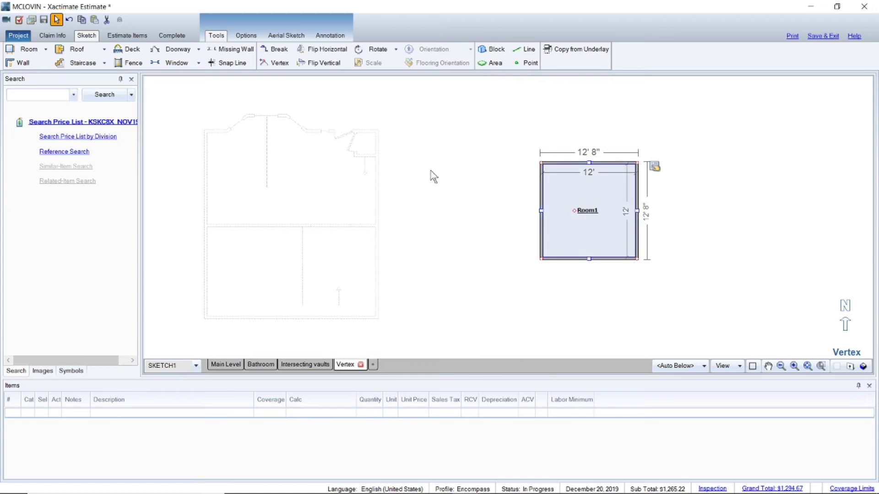
click(23, 66)
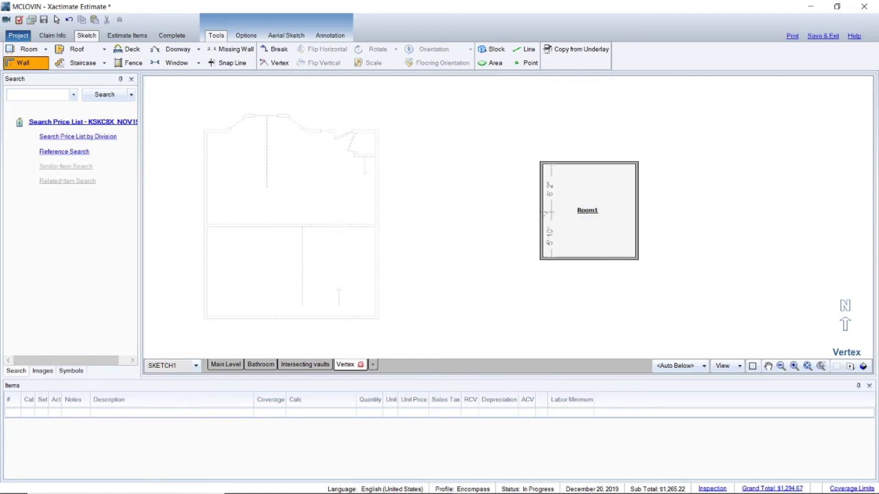
click(542, 212)
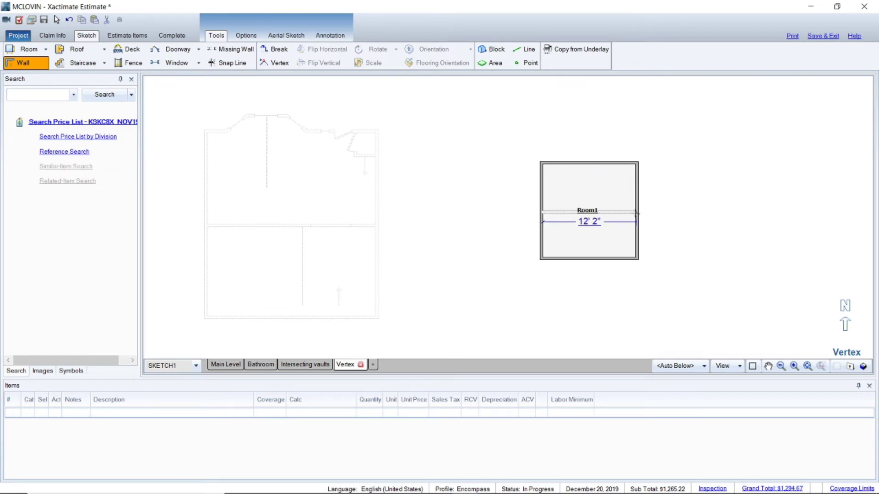
End the wall on Room1's right side, creating Room2 above and Room1 below.
click(636, 213)
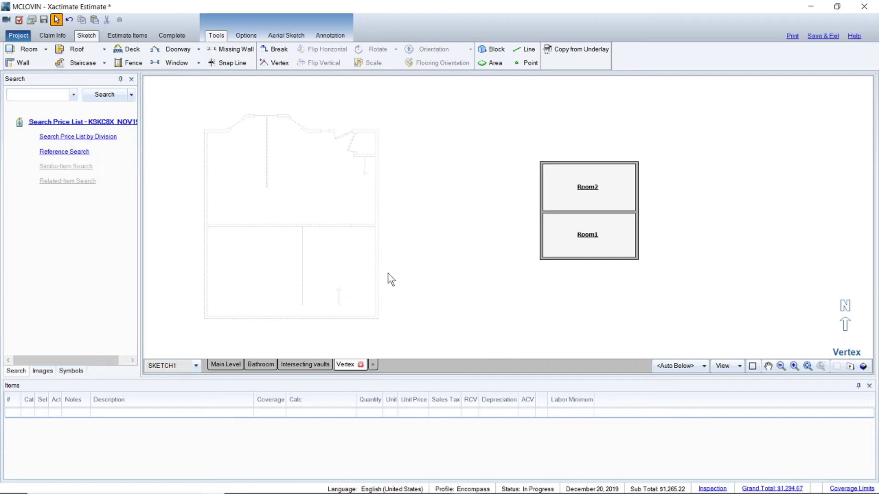
With the Vertex tool, drag Room2's top-left corner to angle its wall, then delete the shared wall.
click(277, 62)
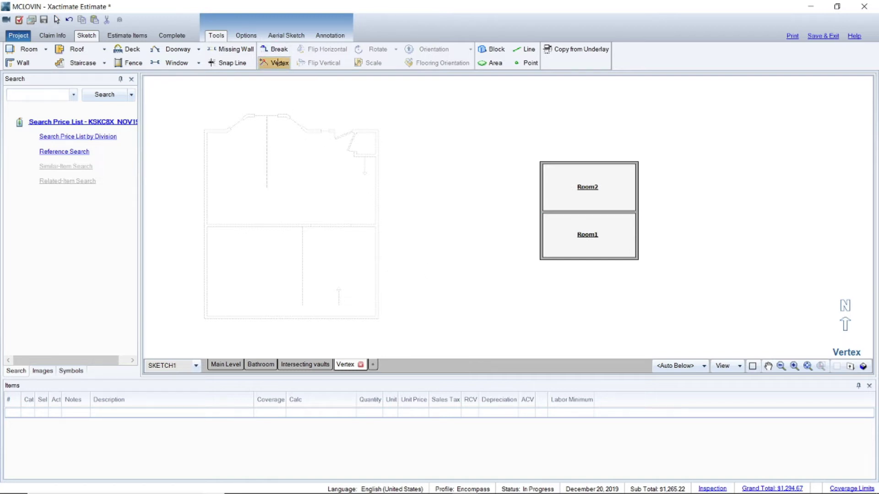
click(636, 163)
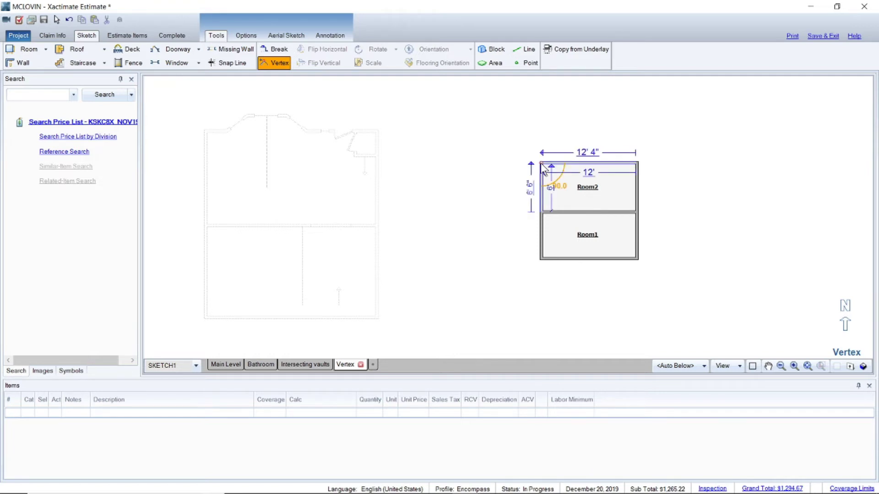
drag(541, 164, 595, 188)
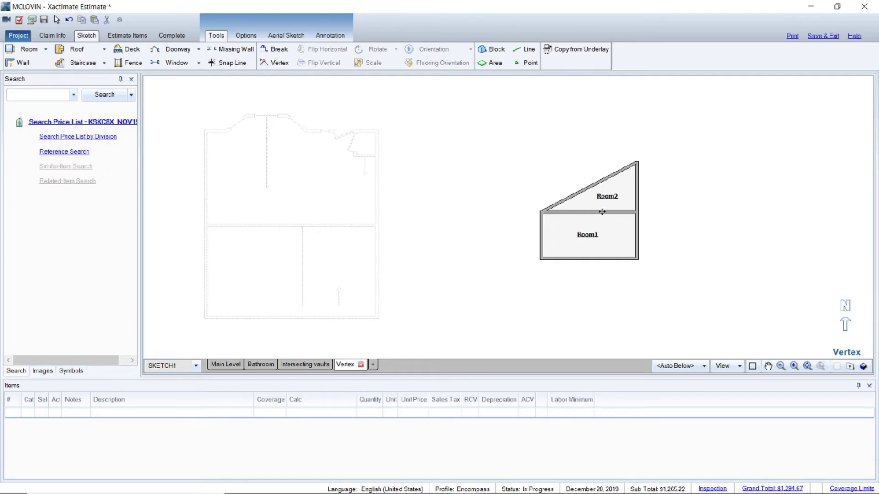
click(602, 212)
key(Delete)
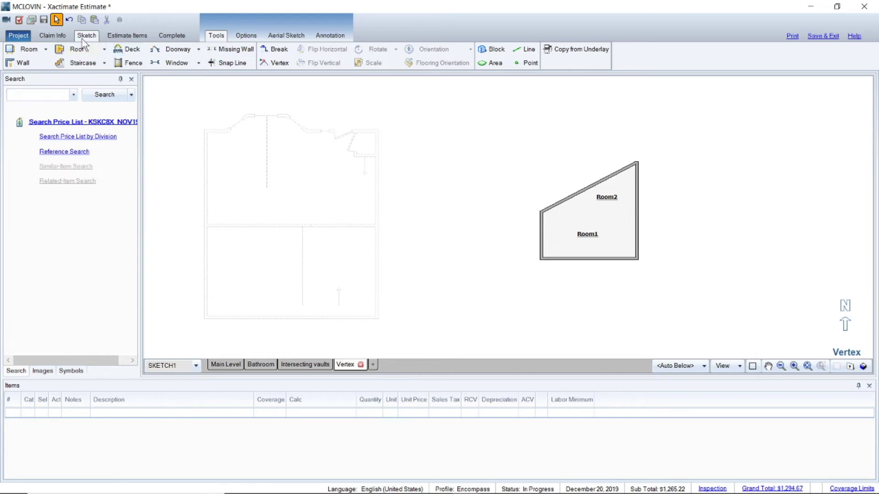
Undo the wall deletion, sloped corner, dividing wall and Room1, leaving the level empty.
click(69, 20)
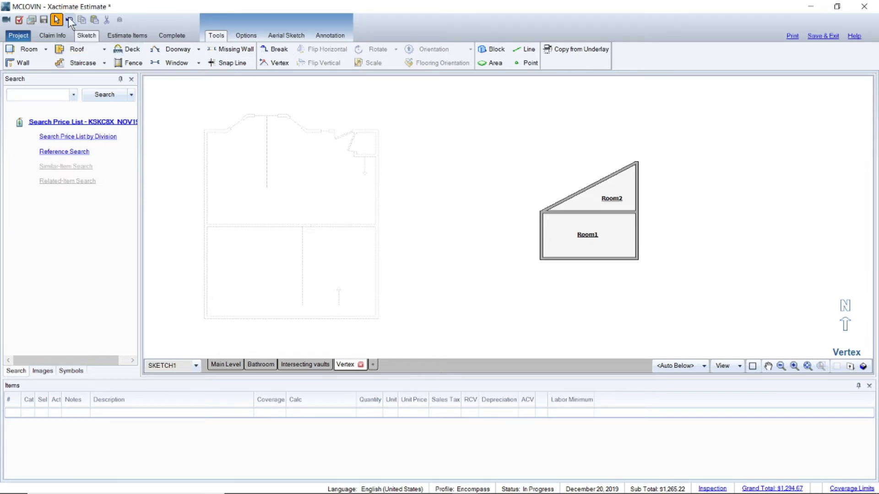
click(69, 20)
click(69, 20)
click(68, 20)
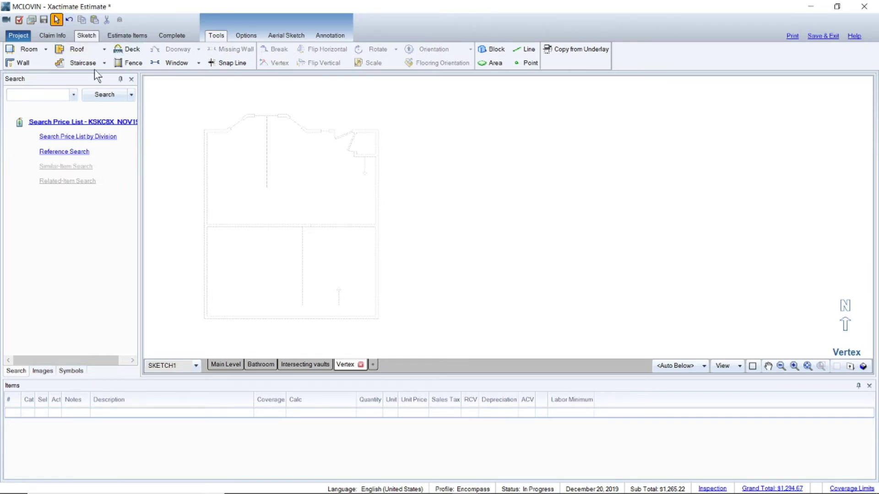
Place a new square Room1, then switch to Intersecting vaults and back to the Vertex level.
click(25, 49)
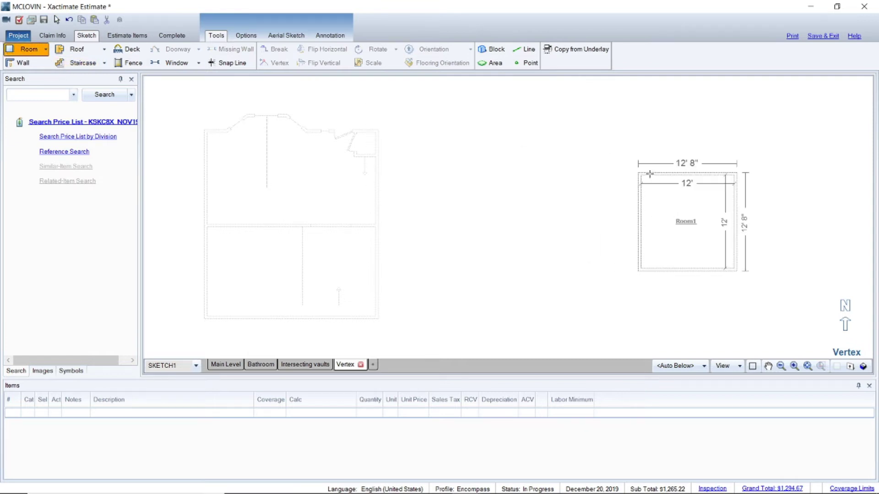
click(609, 185)
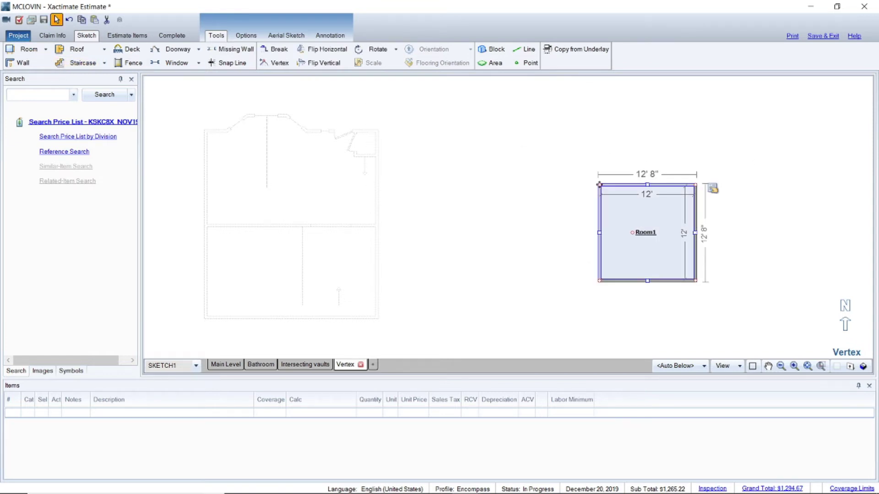
click(798, 222)
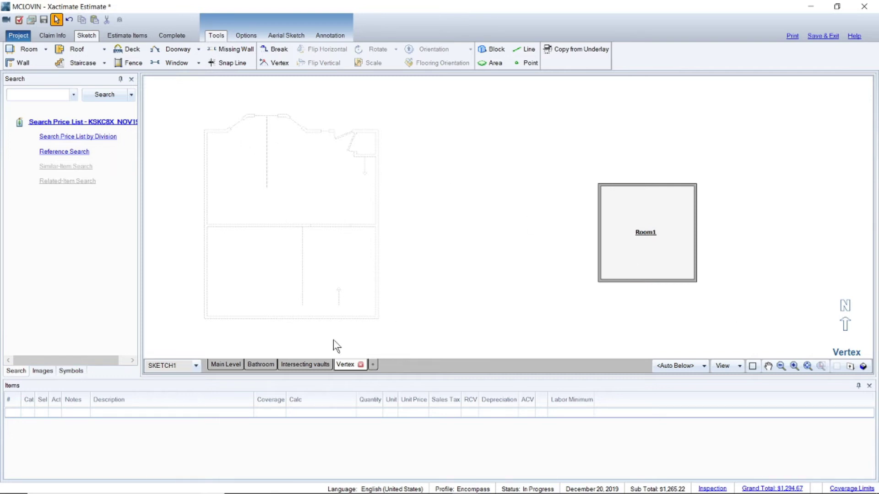
click(316, 365)
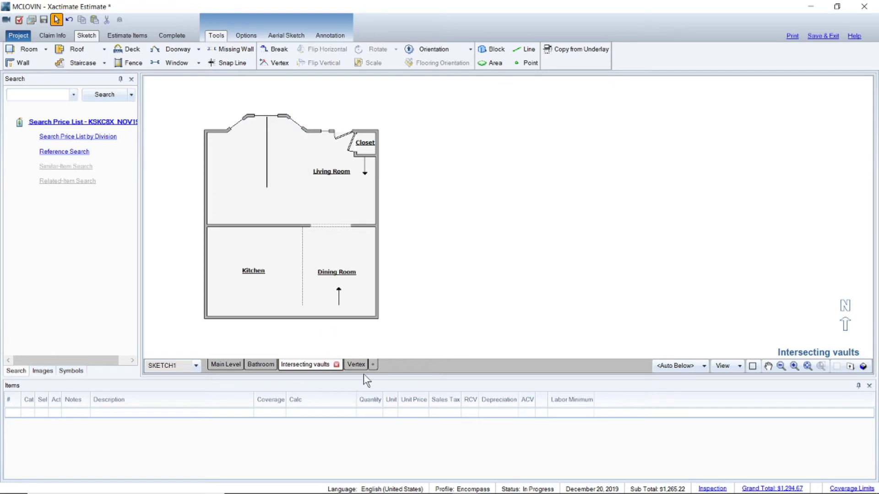
click(357, 365)
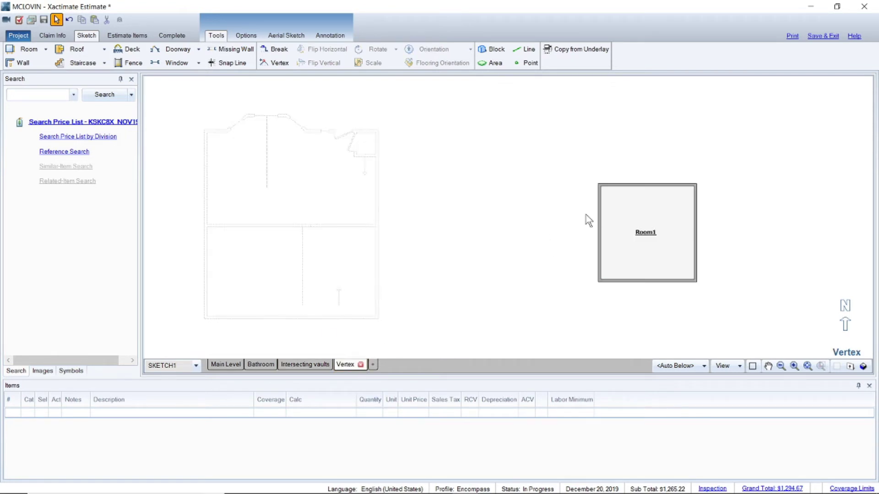
Widen Room1 to 17 ft 11 in by pushing its right wall outward.
drag(644, 339, 696, 243)
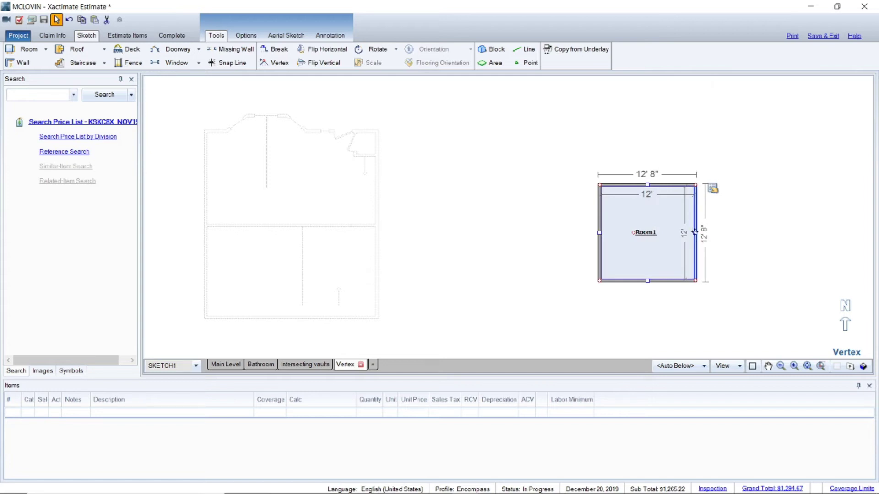
click(694, 235)
drag(696, 235, 738, 231)
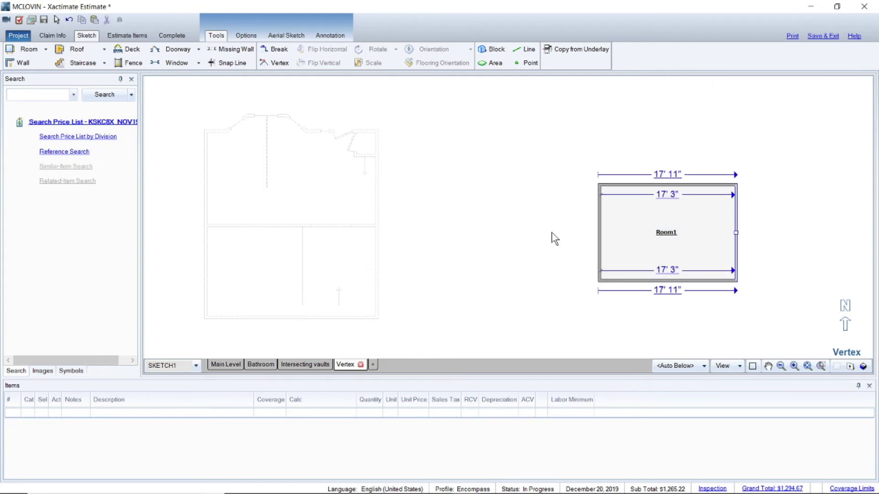
click(522, 176)
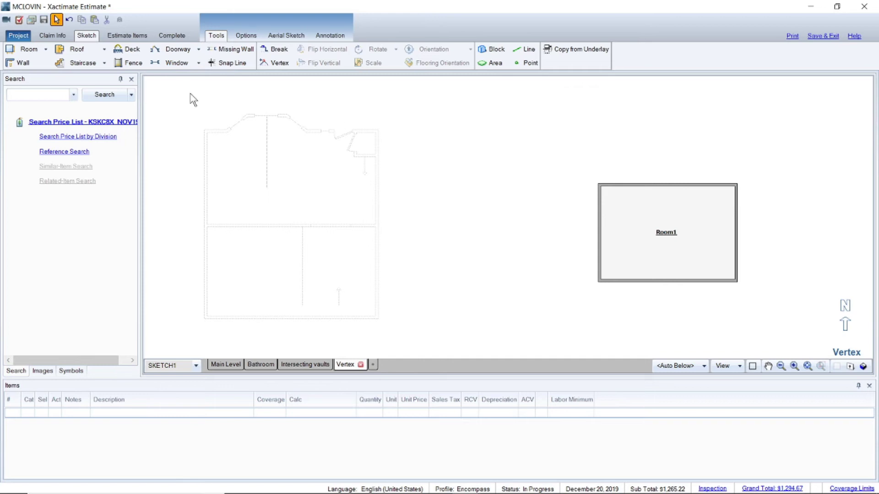
Place Room2 directly above Room1 and set its wall length to 10'.
click(25, 50)
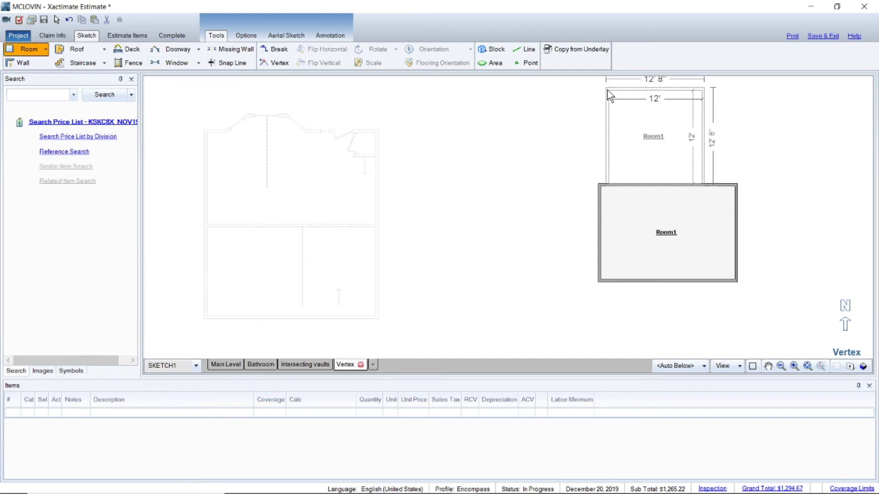
click(608, 90)
drag(655, 87, 661, 123)
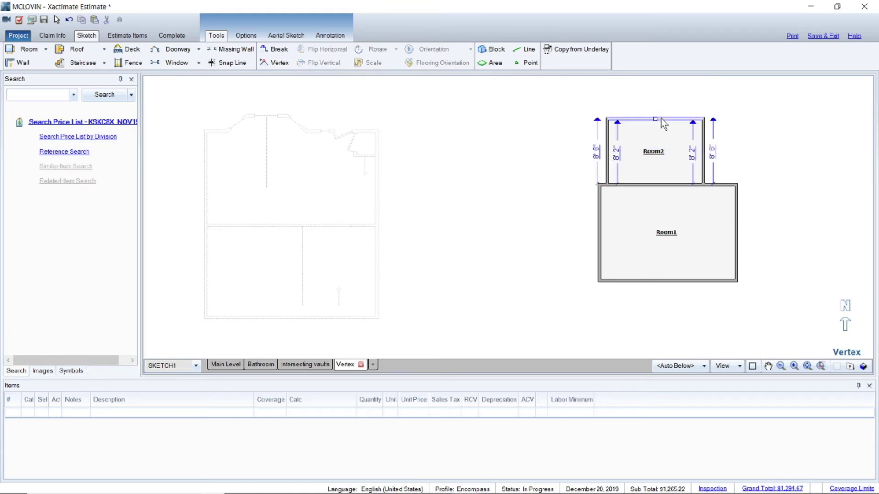
click(692, 158)
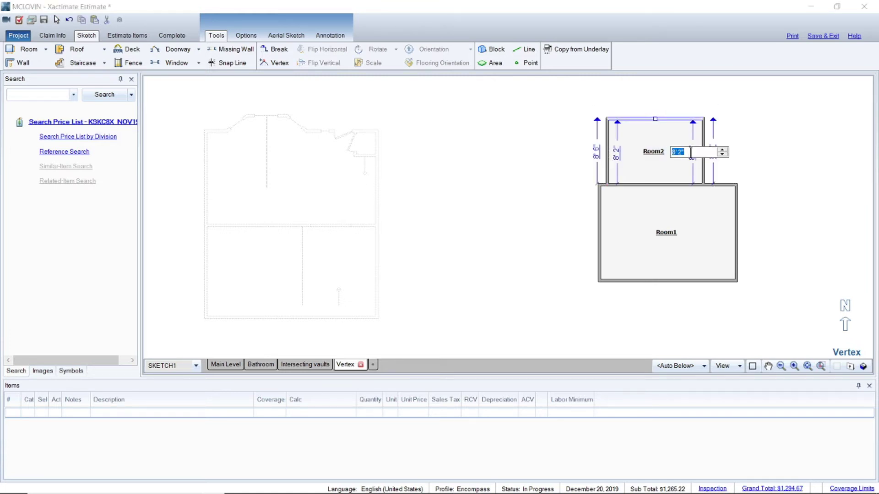
text(10)
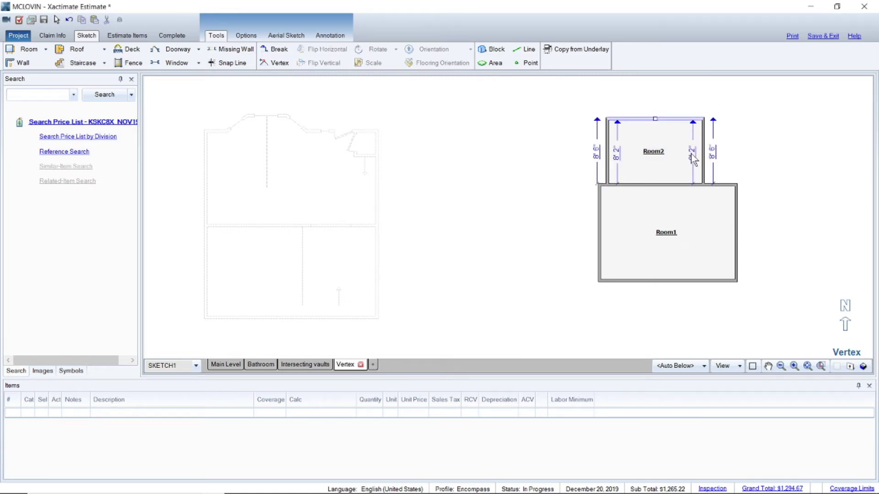
key(Return)
Pull Room2's top wall down to give it a 2' depth.
click(575, 160)
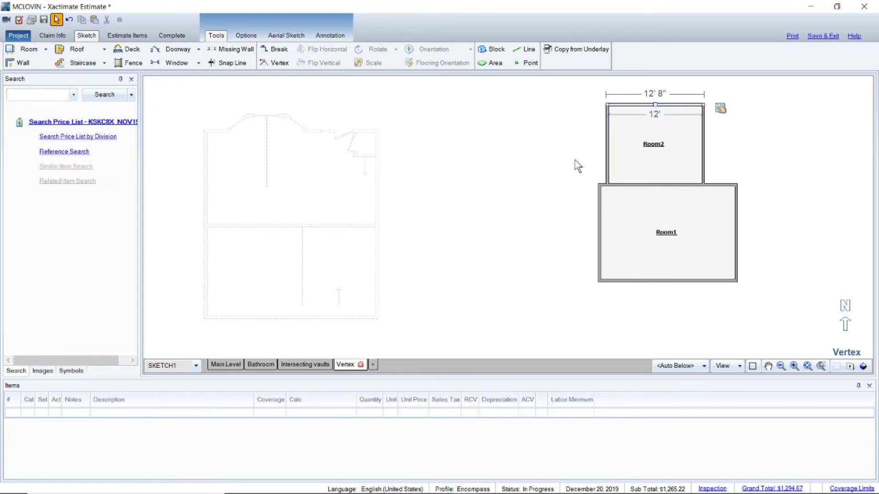
click(611, 144)
drag(654, 103, 656, 122)
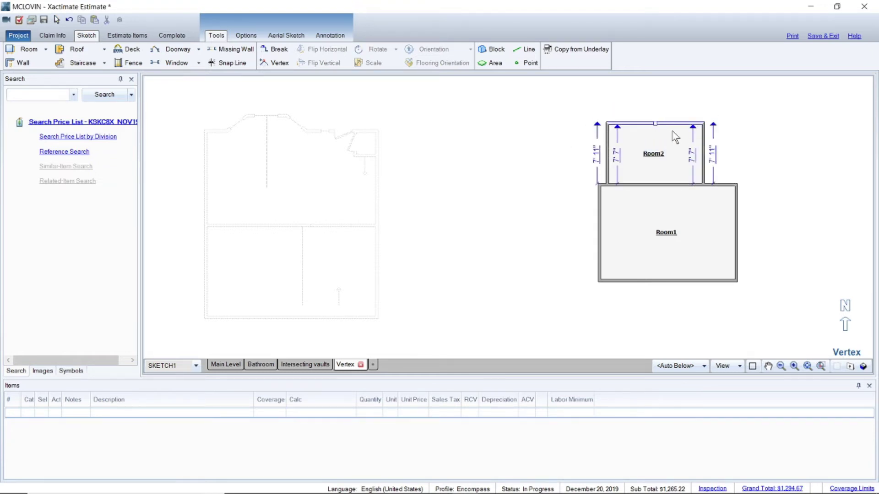
click(691, 154)
text(2)
key(Return)
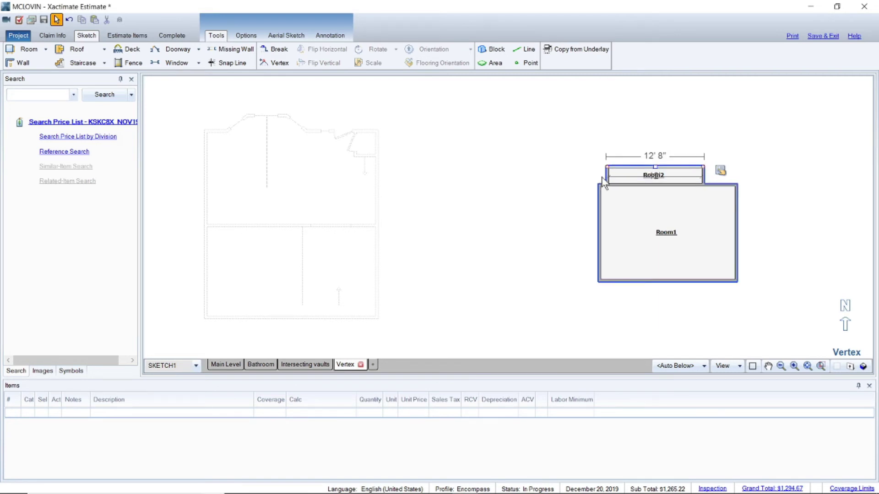
Move Room2's left wall inward to make it 10' wide.
click(647, 177)
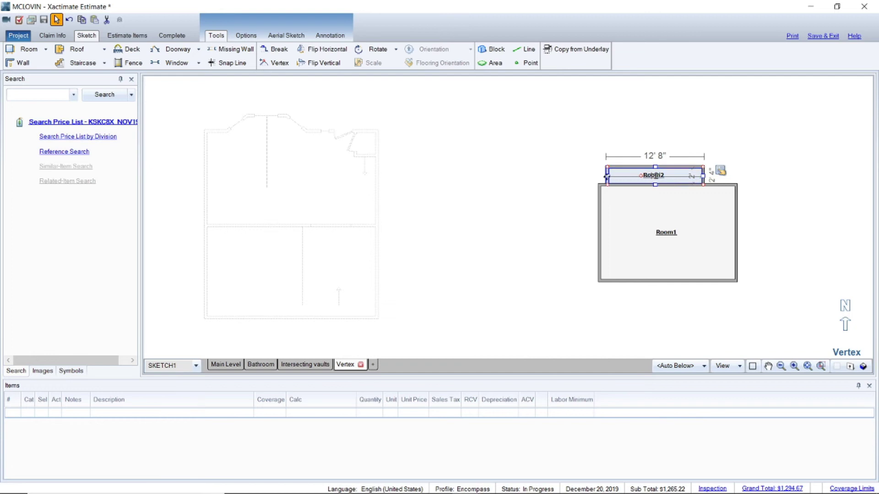
drag(607, 175, 627, 175)
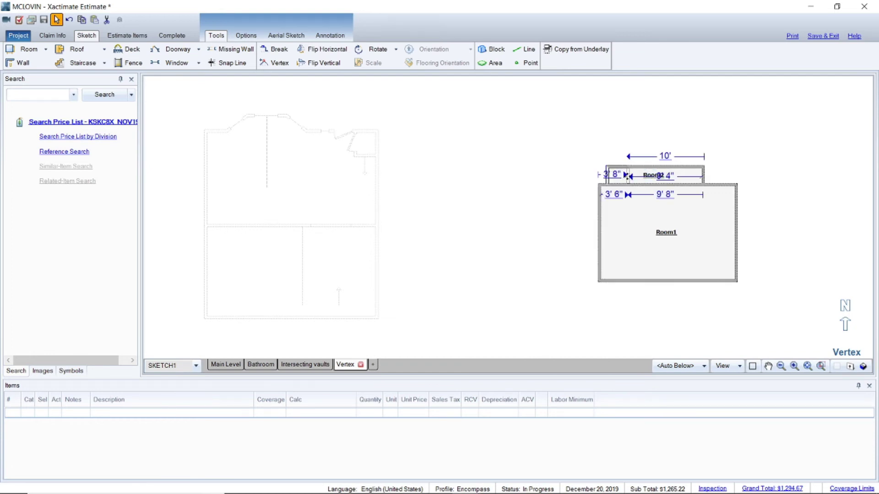
click(664, 176)
text(10)
key(Return)
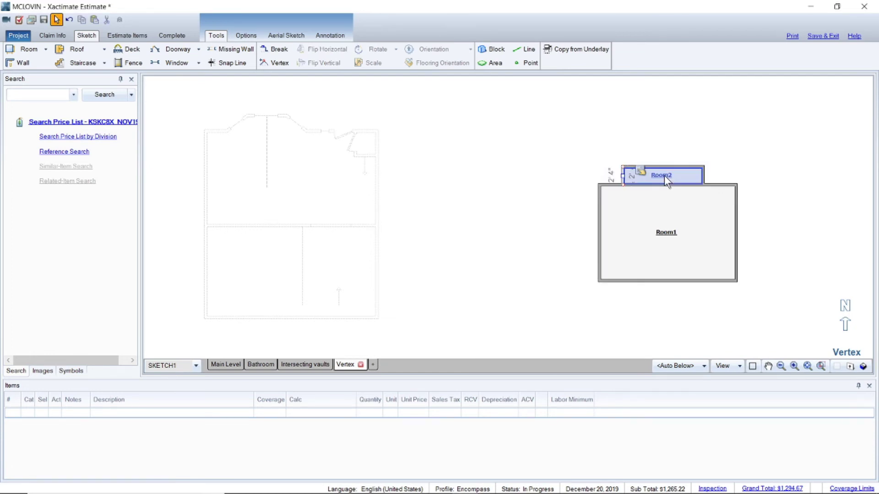
click(488, 219)
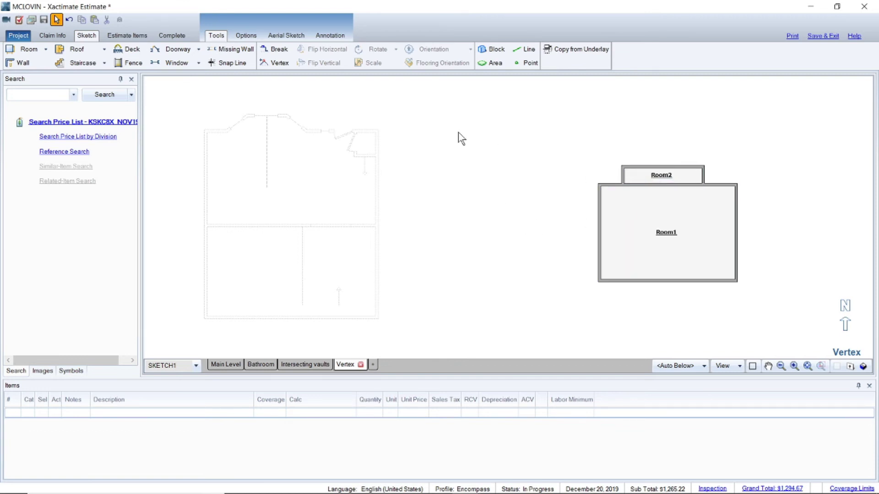
Add a vertex on Room2's top wall and slant its top-left corner into an angled wall.
click(273, 64)
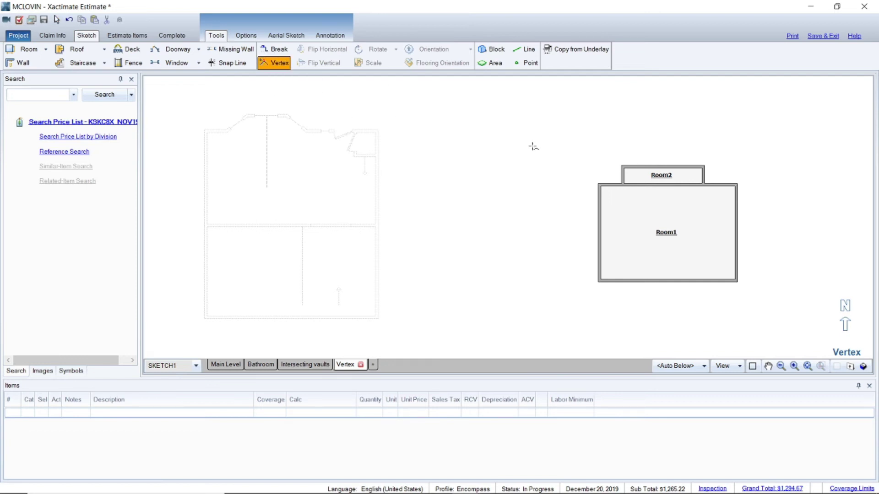
click(641, 167)
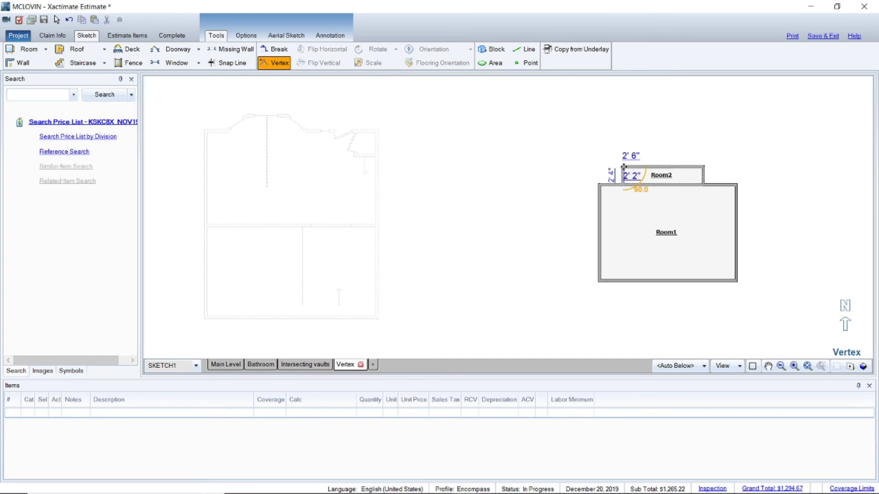
mouse_move(622, 167)
mouse_down()
mouse_move(631, 176)
mouse_move(624, 182)
mouse_up()
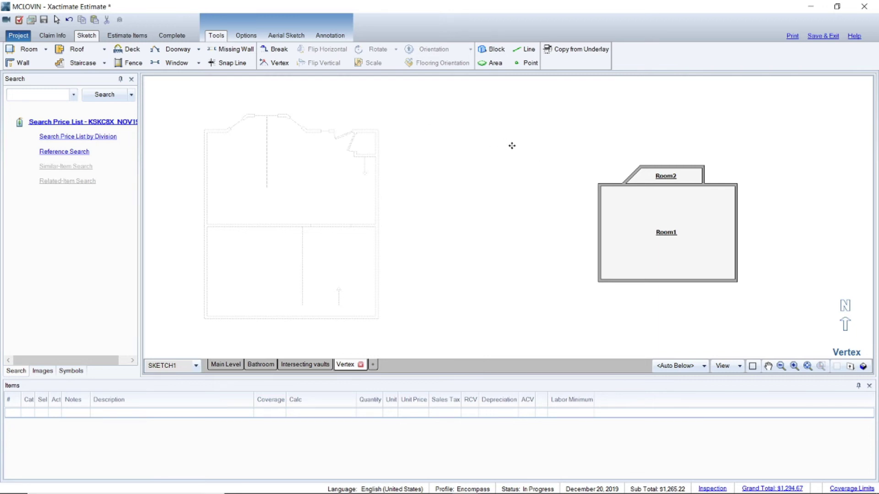
Add a second vertex and slant Room2's top-right corner to form a trapezoid.
click(275, 62)
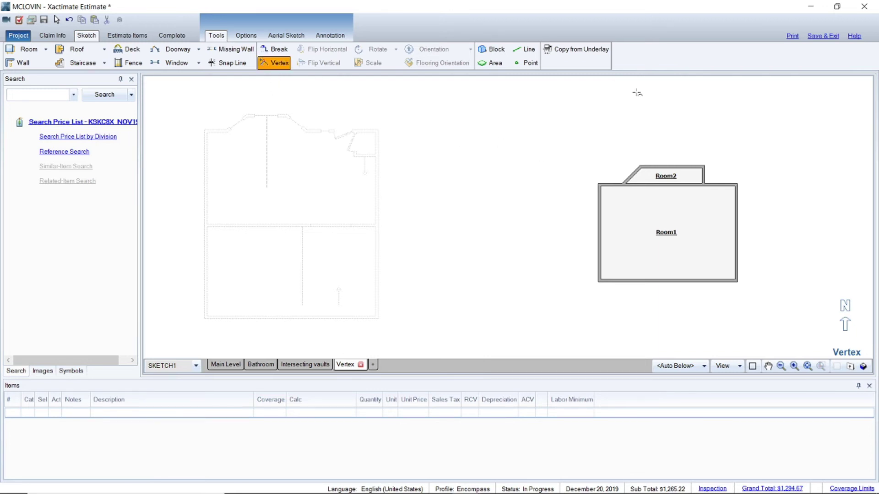
click(682, 168)
drag(703, 166, 684, 167)
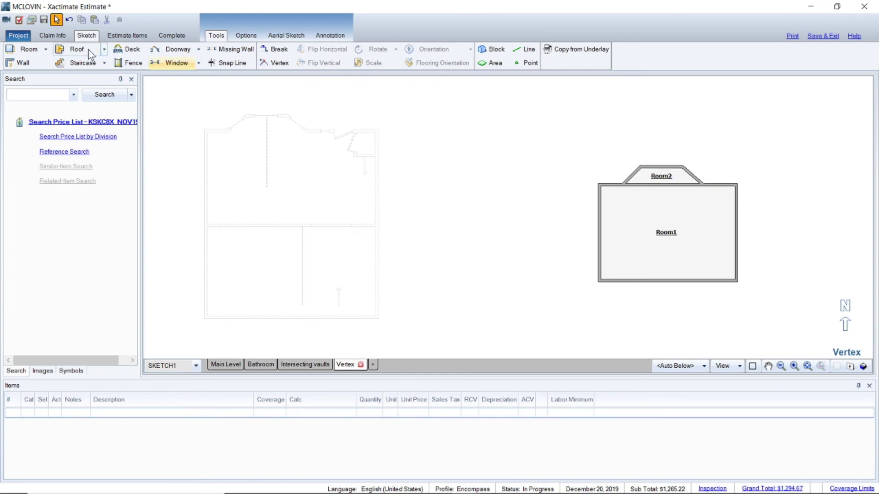
click(69, 20)
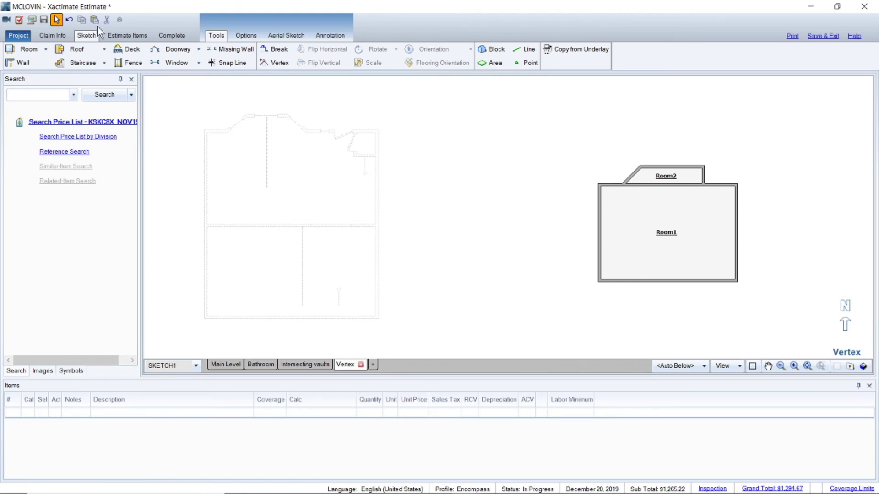
click(21, 63)
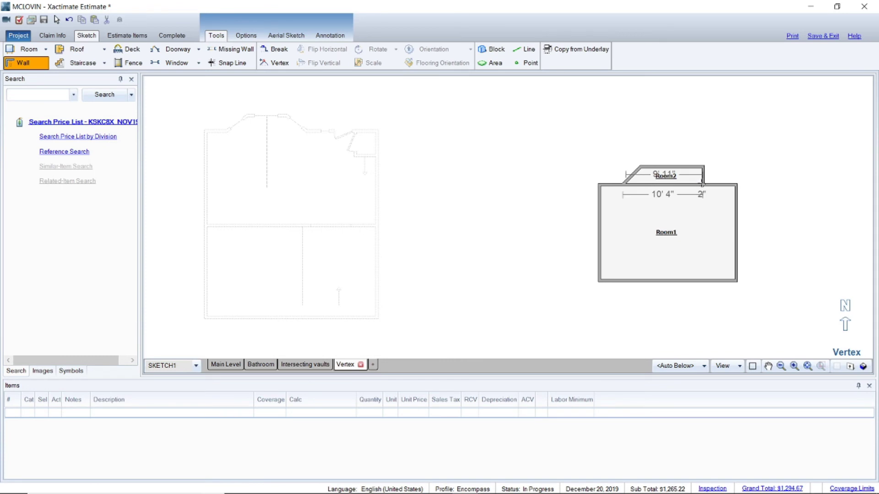
click(703, 183)
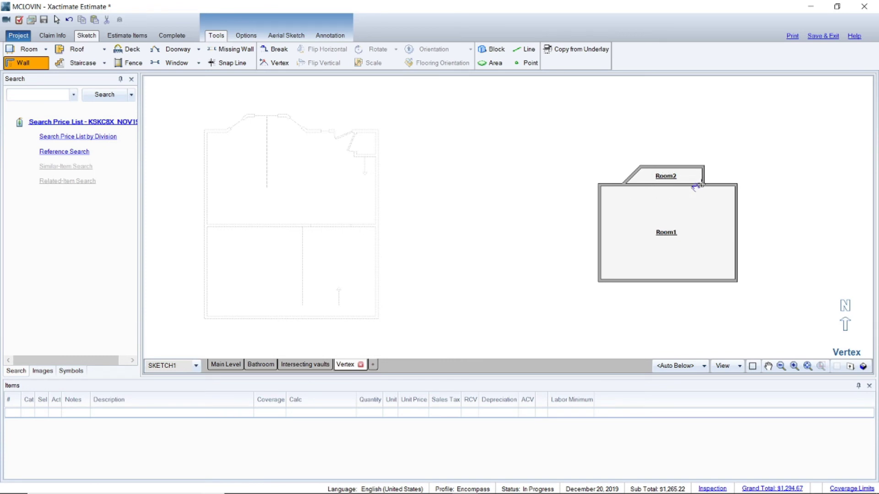
click(683, 168)
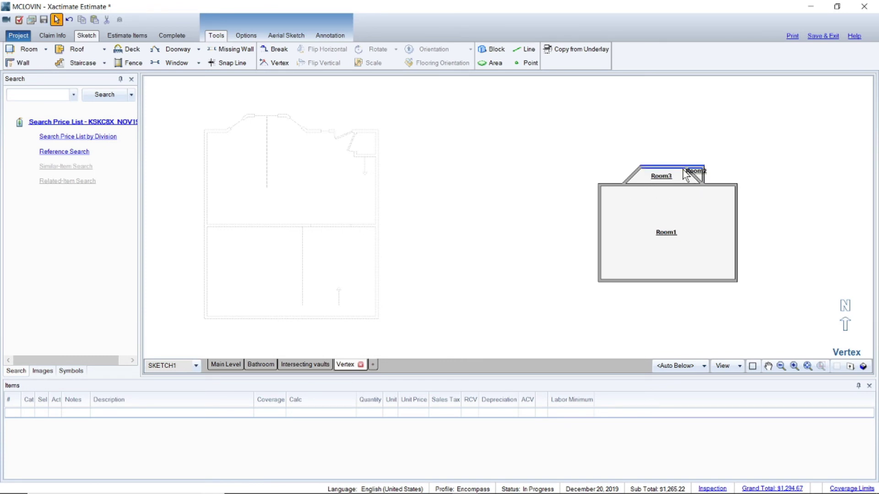
click(715, 228)
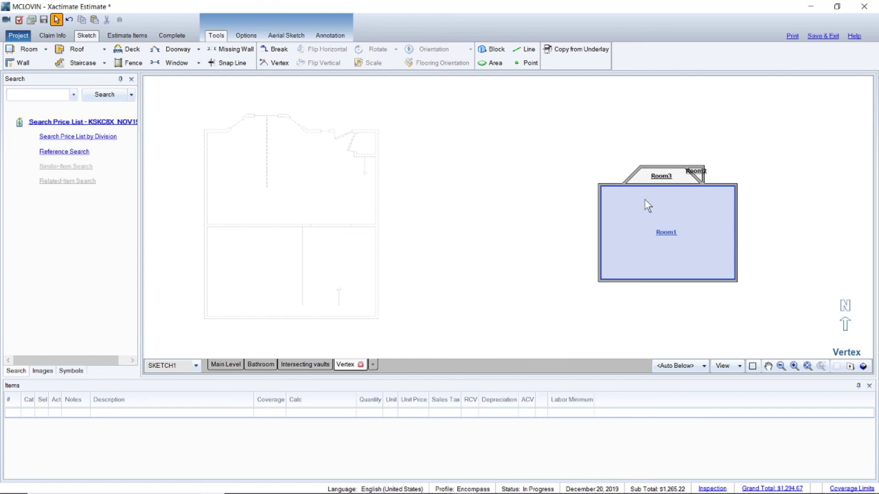
click(614, 172)
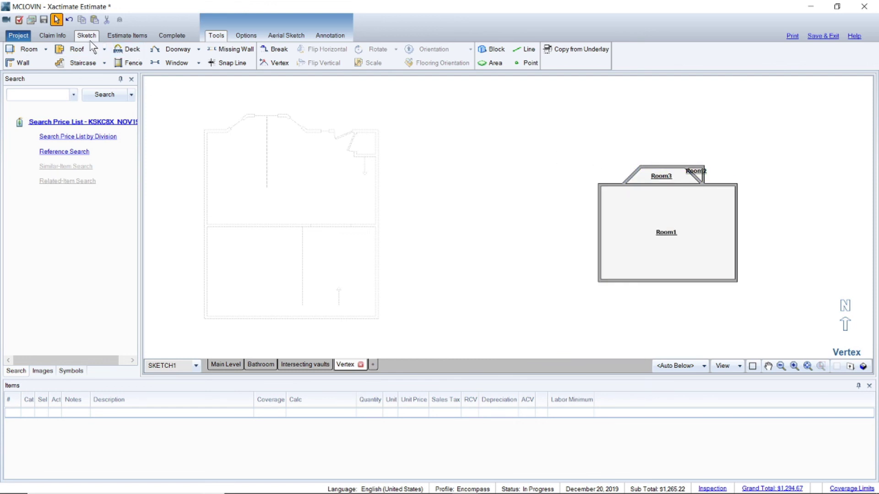
click(68, 20)
Angle Room2's right corner down and inward, then delete the wall shared with Room1.
click(663, 168)
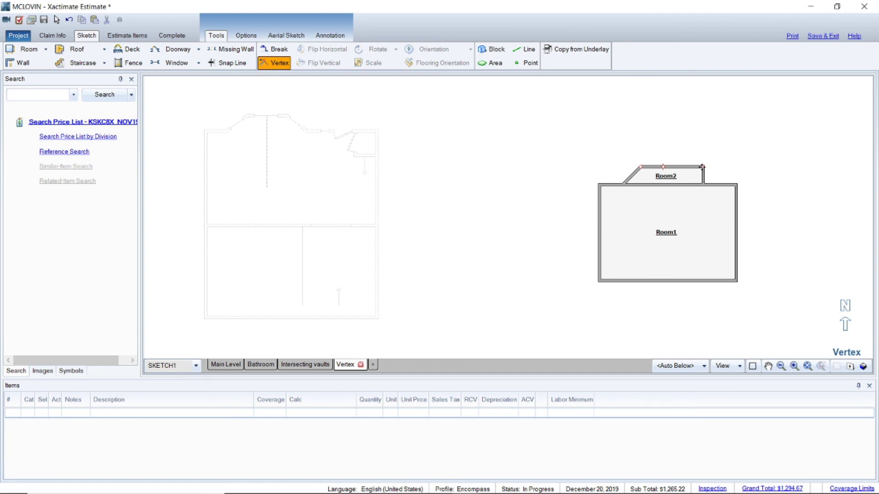
drag(702, 167, 692, 181)
key(Escape)
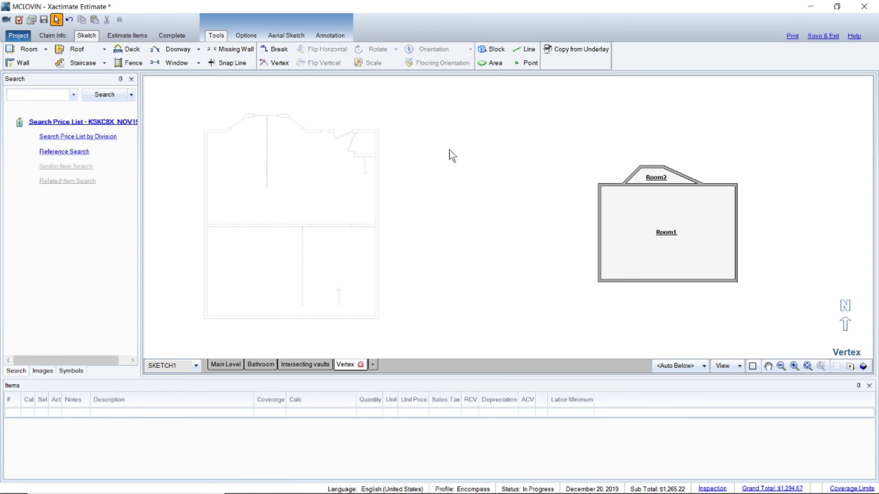
click(656, 185)
key(Delete)
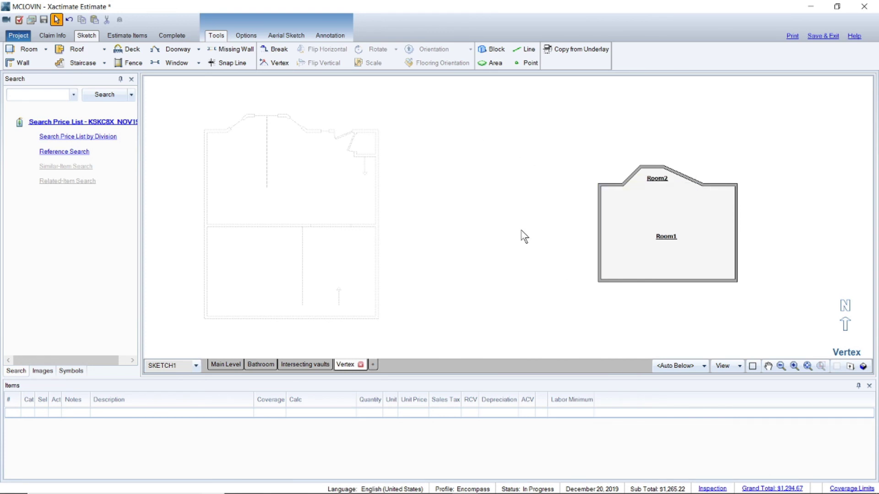